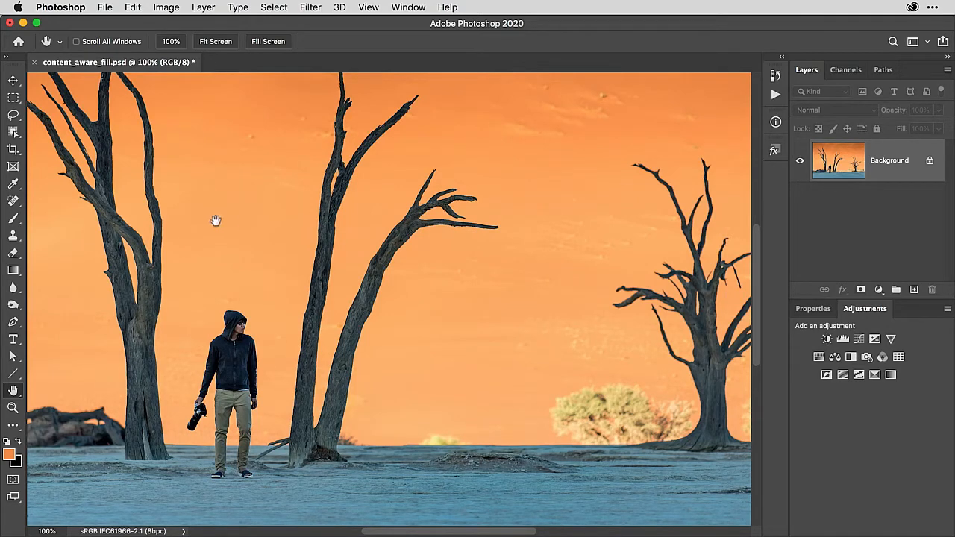
Select the standing man holding the camera with the Object Selection Tool in Rectangle mode
{"action": "left_click", "coordinate": [13, 132]}
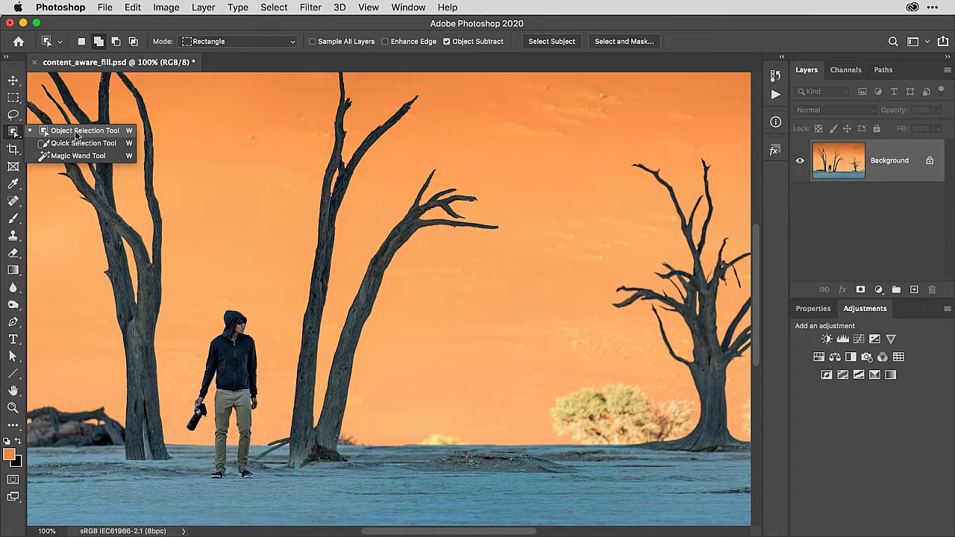
{"action": "left_click", "coordinate": [76, 135]}
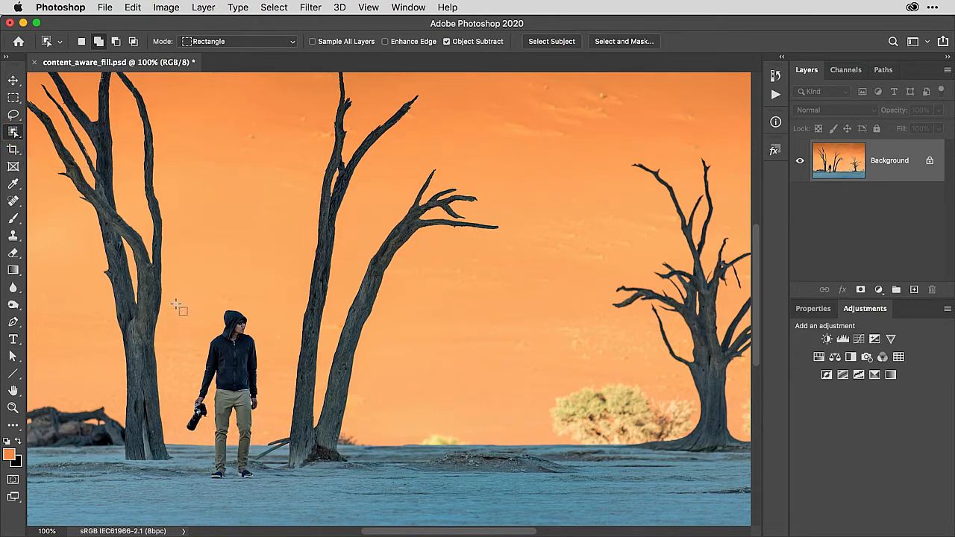
{"action": "mouse_move", "coordinate": [175, 292]}
{"action": "left_mouse_down"}
{"action": "mouse_move", "coordinate": [177, 332]}
{"action": "mouse_move", "coordinate": [274, 489]}
{"action": "left_mouse_up"}
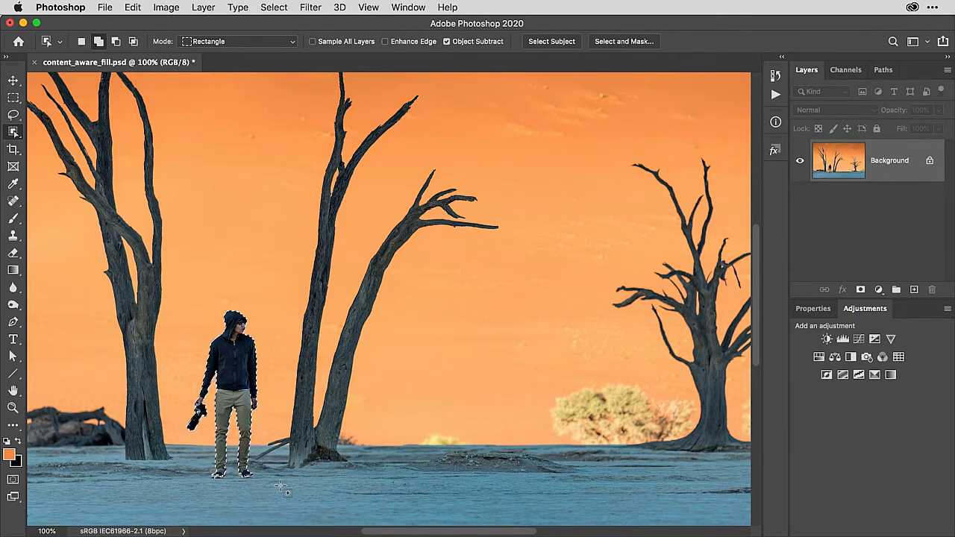
Start Content-Aware Fill on the selected man and magnify its preview to 90%
{"action": "left_click", "coordinate": [133, 8]}
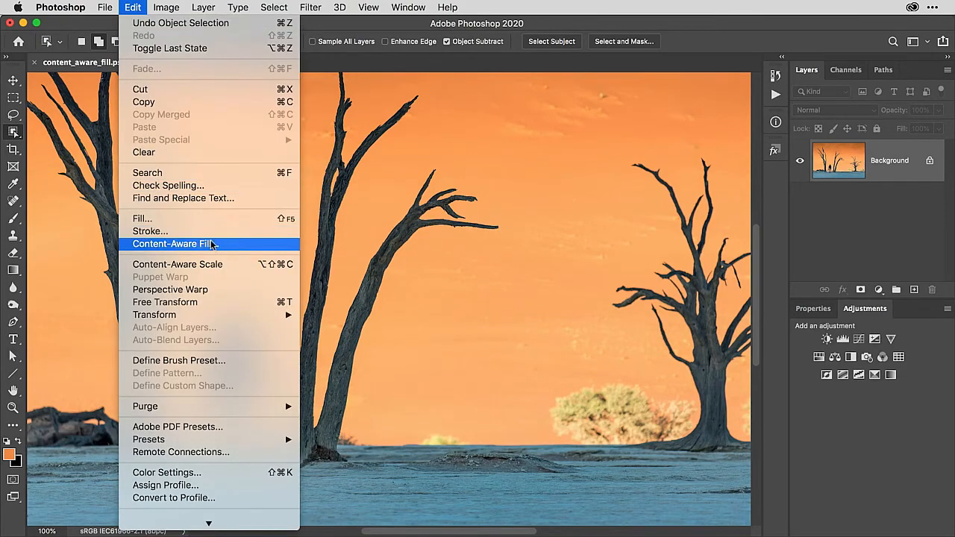
{"action": "left_click", "coordinate": [240, 246]}
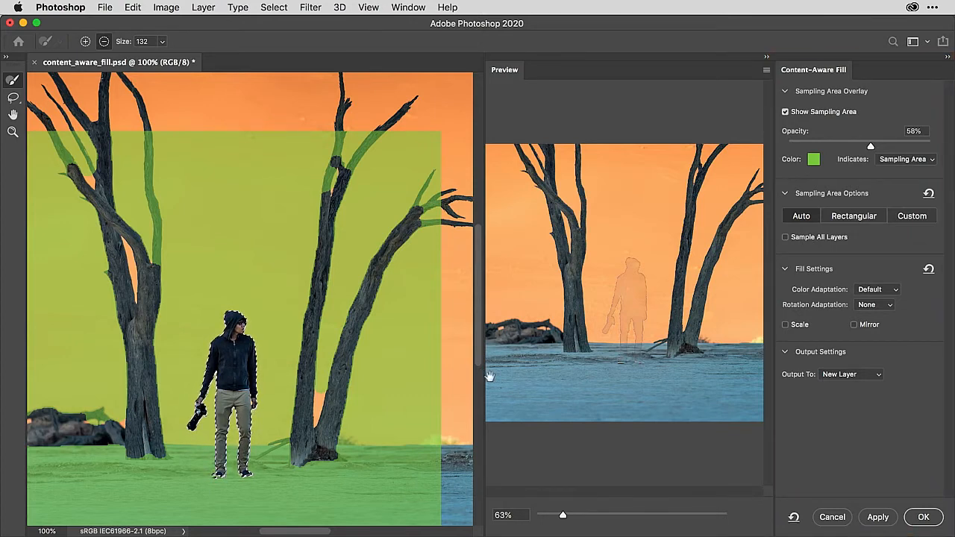
{"action": "left_click_drag", "start_coordinate": [563, 515], "coordinate": [576, 515]}
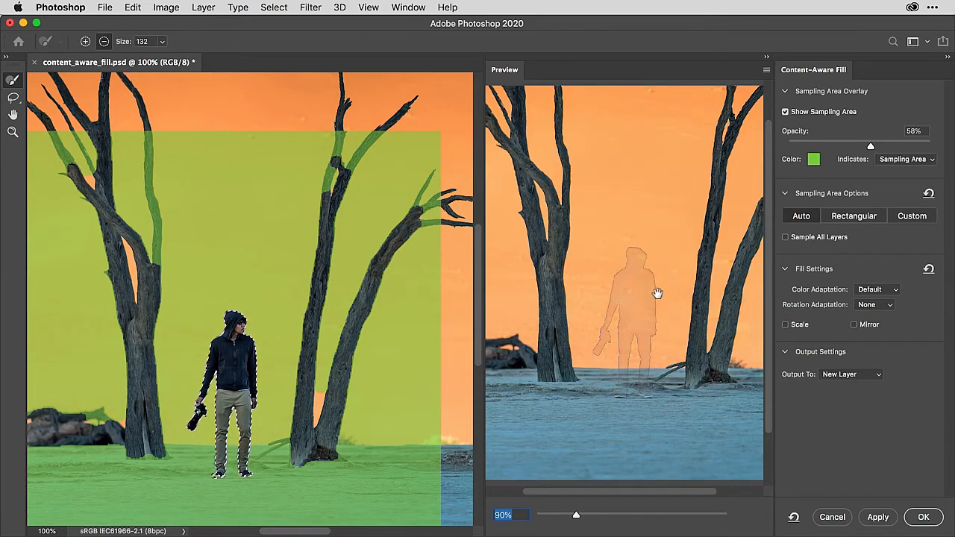
Using the Lasso Tool options, expand the selection around the man by 10 px
{"action": "left_click", "coordinate": [13, 98]}
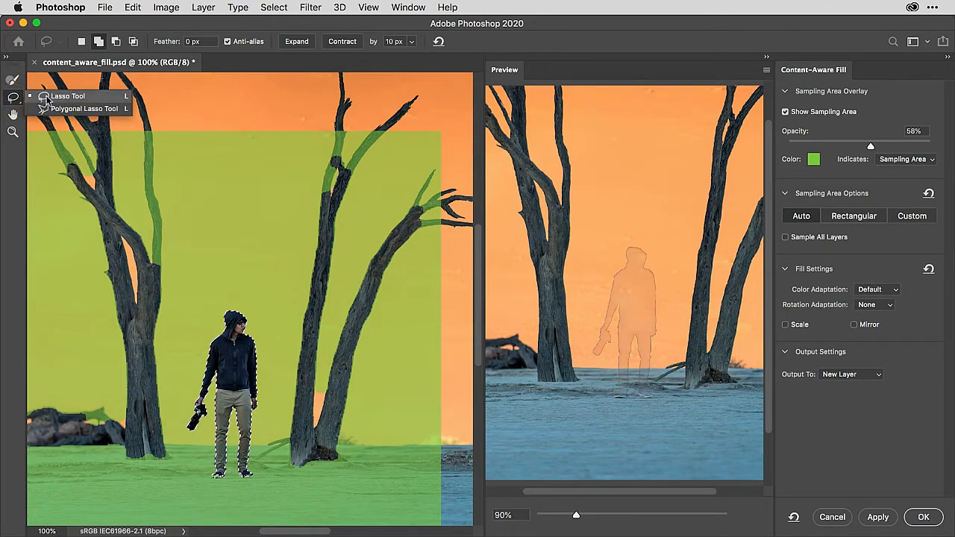
{"action": "left_click", "coordinate": [52, 99]}
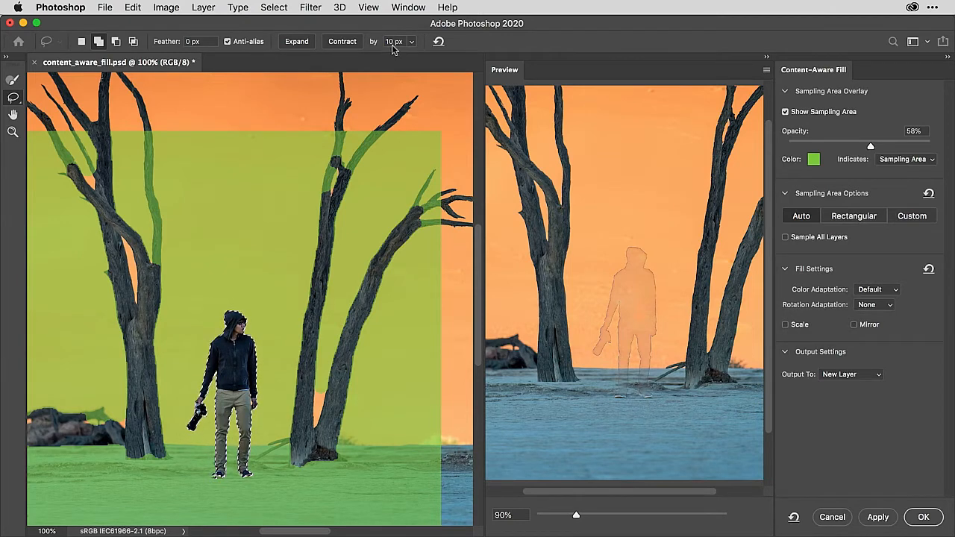
{"action": "left_click", "coordinate": [299, 45]}
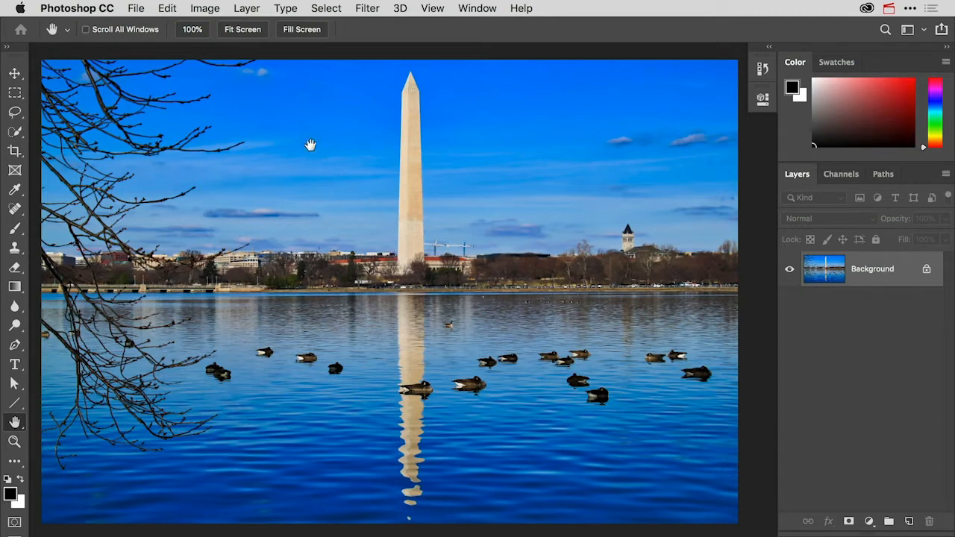
Duplicate the Background layer of the monument photo with Layer Via Copy
{"action": "left_click", "coordinate": [248, 9]}
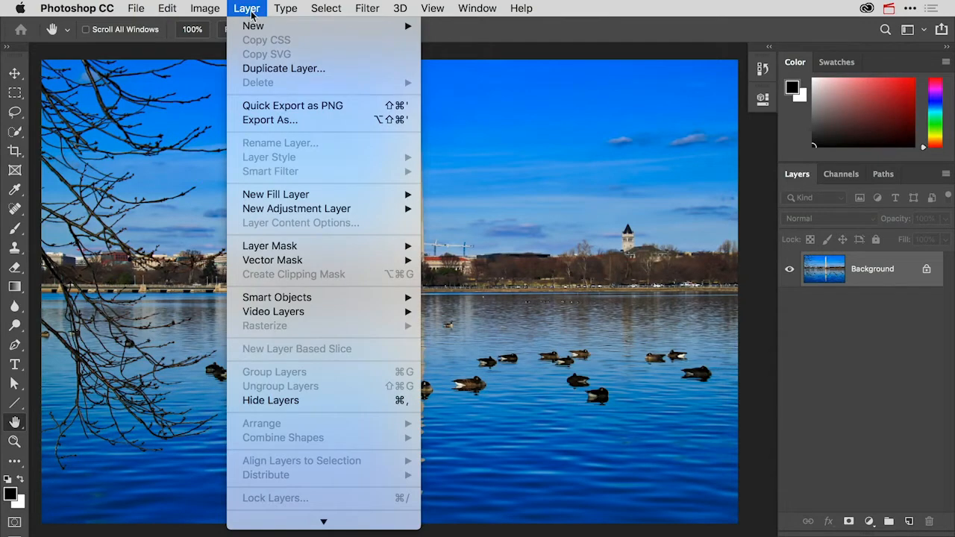
{"action": "mouse_move", "coordinate": [253, 27]}
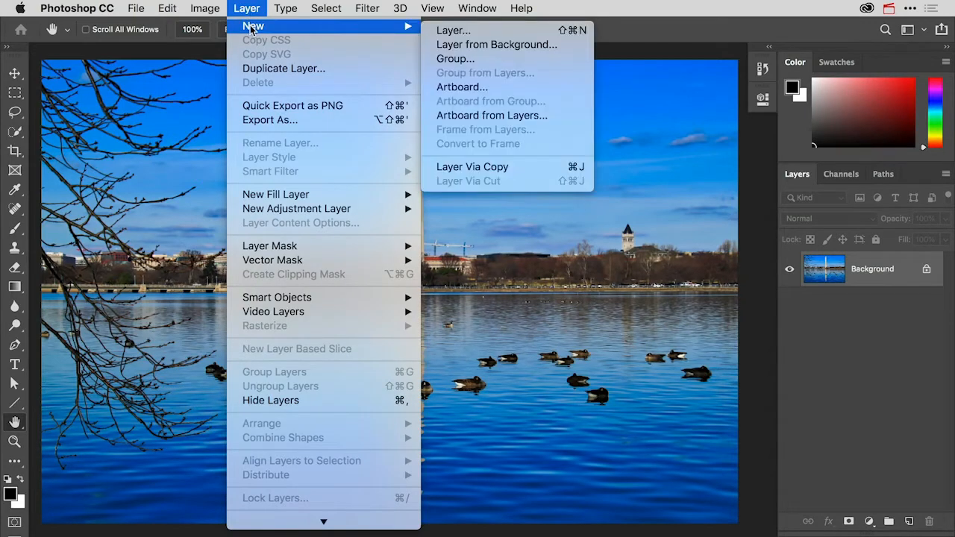
{"action": "left_click", "coordinate": [521, 172]}
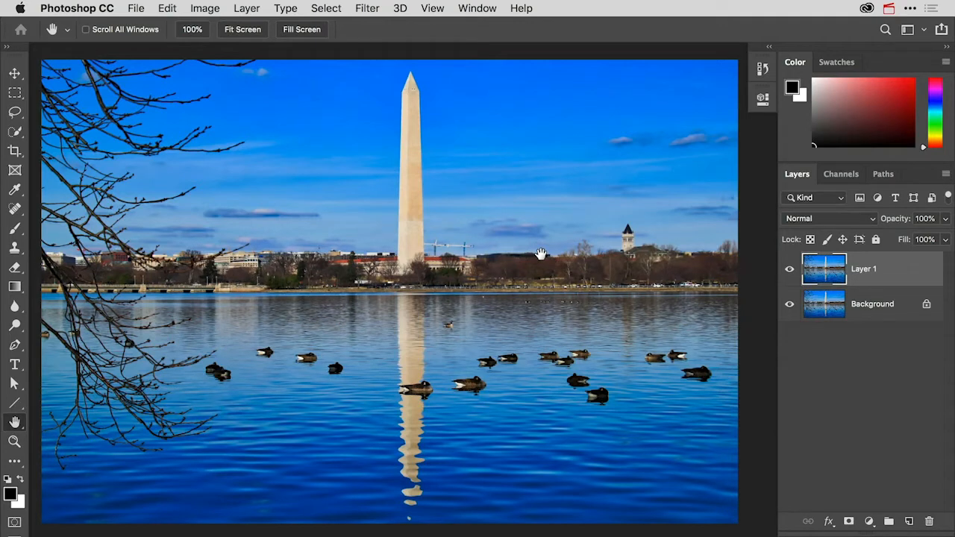
Set up the Spot Healing Brush for the geese on the water, trying Proximity Match before choosing the Content-Aware type
{"action": "double_click", "coordinate": [15, 442]}
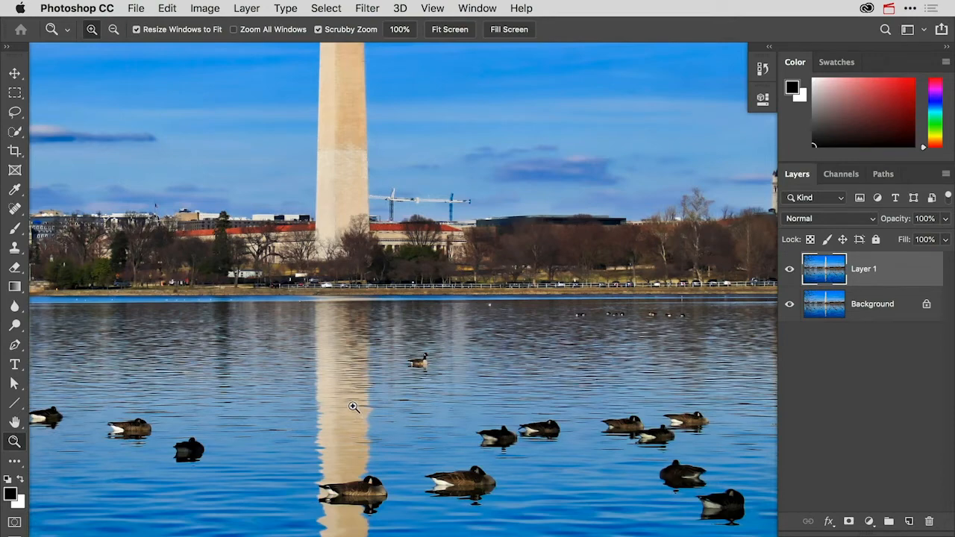
{"action": "left_click_drag", "start_coordinate": [366, 389], "coordinate": [366, 231]}
{"action": "left_click_drag", "start_coordinate": [394, 326], "coordinate": [400, 281]}
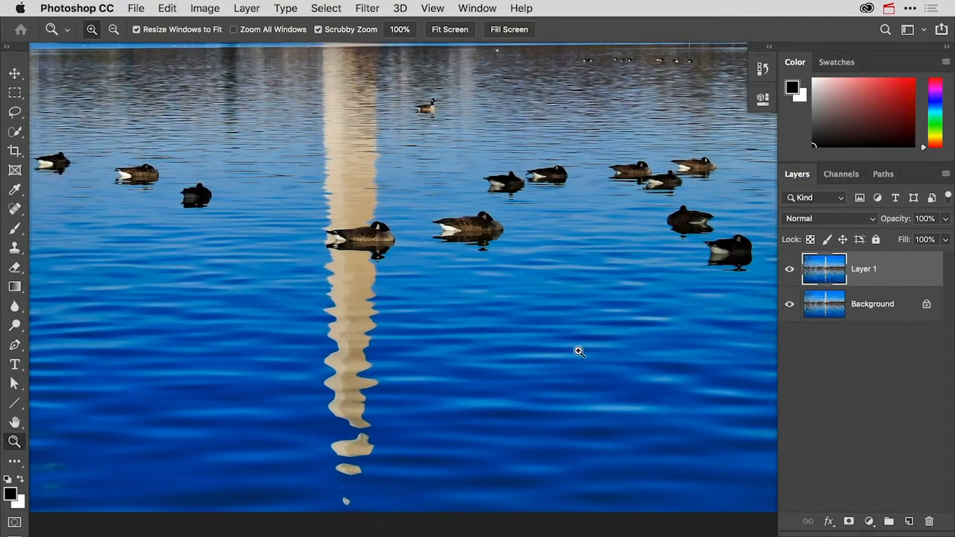
{"action": "left_click", "coordinate": [16, 209]}
{"action": "right_click", "coordinate": [16, 210]}
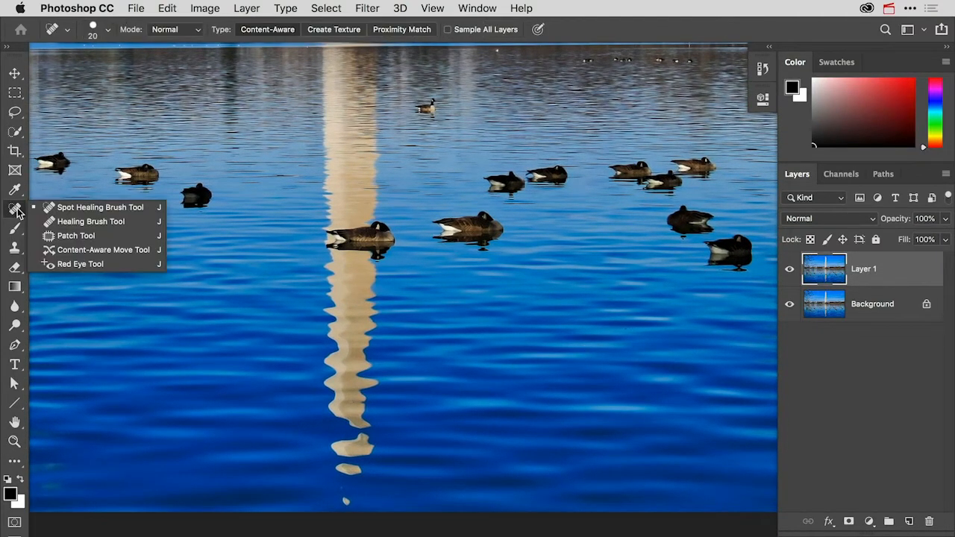
{"action": "left_click", "coordinate": [62, 211]}
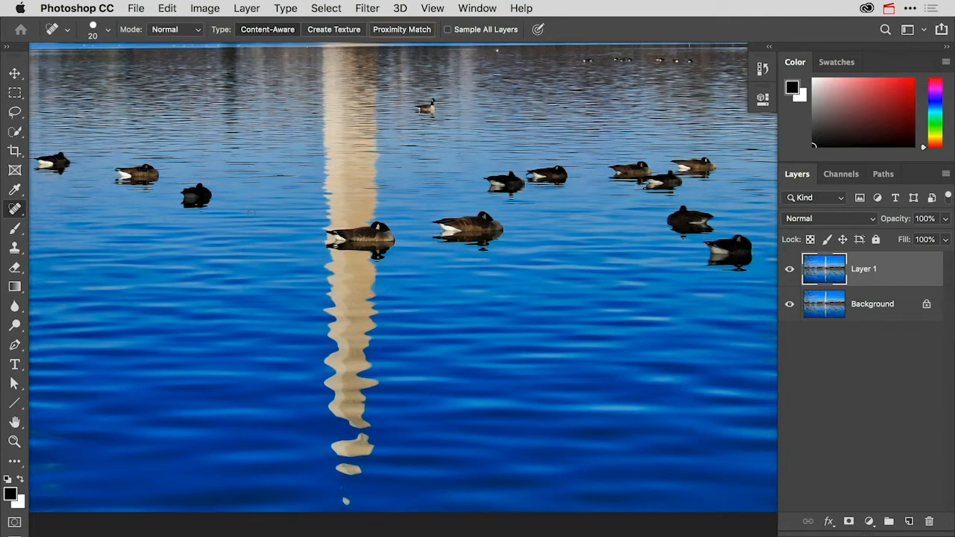
{"action": "left_click", "coordinate": [410, 33]}
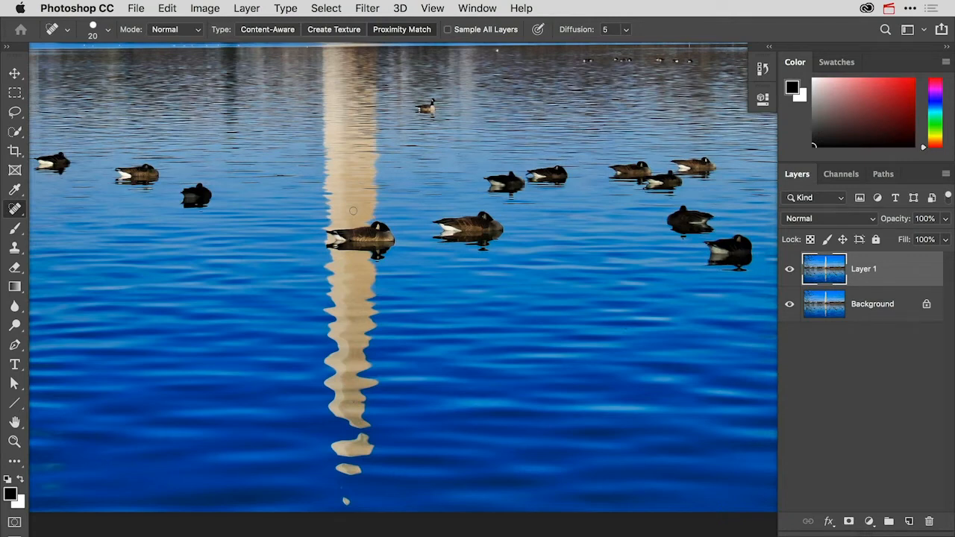
{"action": "left_click", "coordinate": [290, 33]}
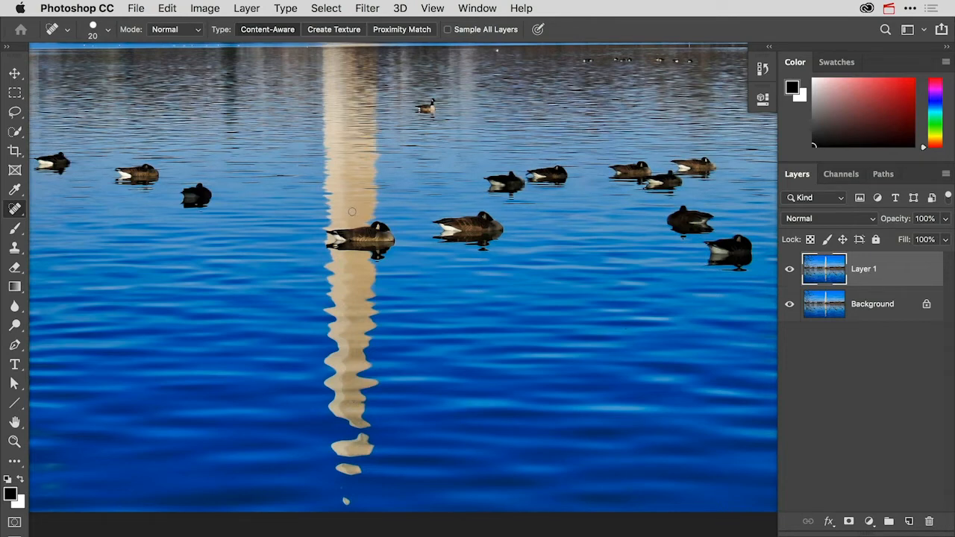
Enlarge the Spot Healing Brush and paint over the goose floating on the monument's reflection
{"action": "key", "text": "bracketright"}
{"action": "key", "text": "bracketright"}
{"action": "key", "text": "bracketright"}
{"action": "key", "text": "bracketright"}
{"action": "key", "text": "bracketright"}
{"action": "key", "text": "bracketright"}
{"action": "key", "text": "bracketright"}
{"action": "key", "text": "bracketright"}
{"action": "key", "text": "bracketright"}
{"action": "key", "text": "bracketright"}
{"action": "key", "text": "bracketleft"}
{"action": "key", "text": "bracketleft"}
{"action": "key", "text": "bracketleft"}
{"action": "key", "text": "bracketleft"}
{"action": "key", "text": "bracketleft"}
{"action": "mouse_move", "coordinate": [389, 234]}
{"action": "left_mouse_down"}
{"action": "mouse_move", "coordinate": [379, 223]}
{"action": "mouse_move", "coordinate": [338, 233]}
{"action": "left_mouse_up"}
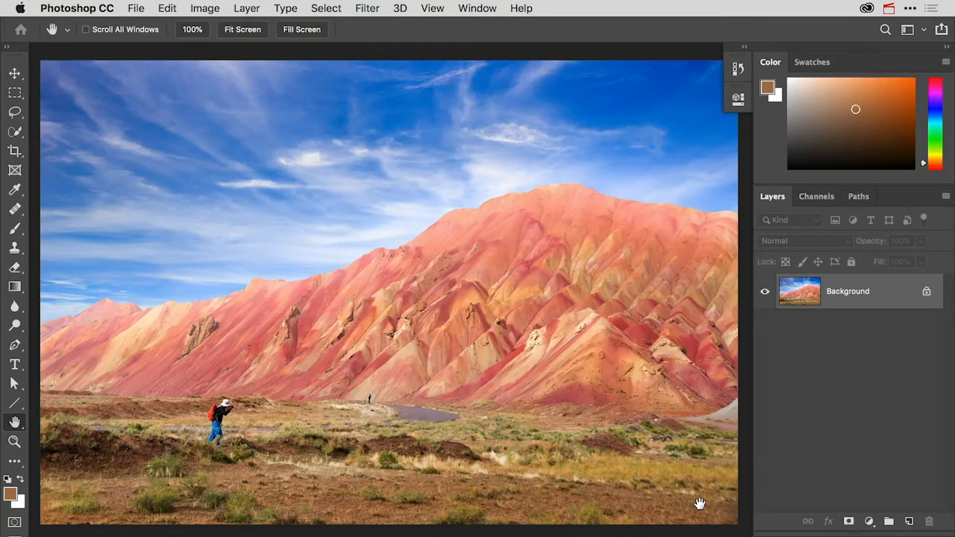
Duplicate the Background layer of the mountain photo and choose the Healing Brush for retouching the distant standing figure
{"action": "key", "text": "super+j"}
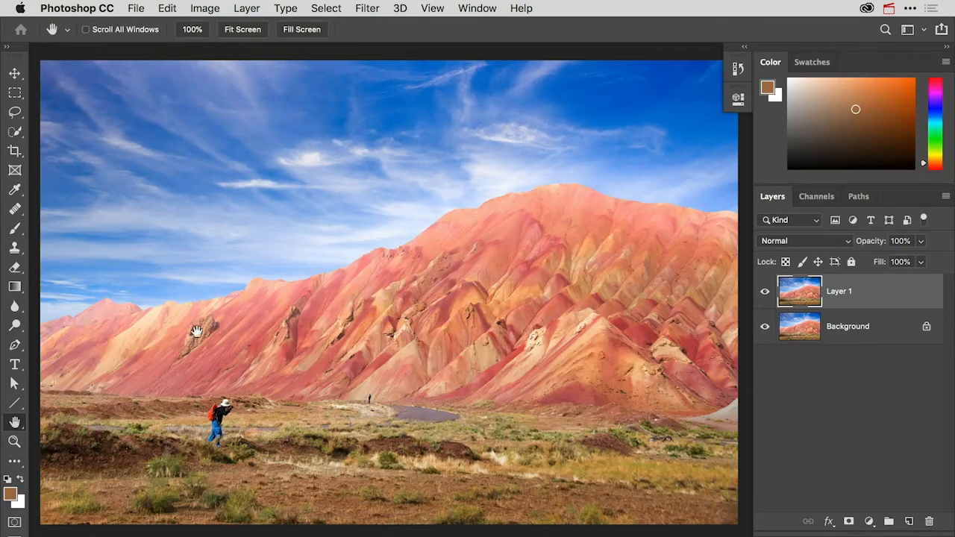
{"action": "left_click", "coordinate": [15, 445]}
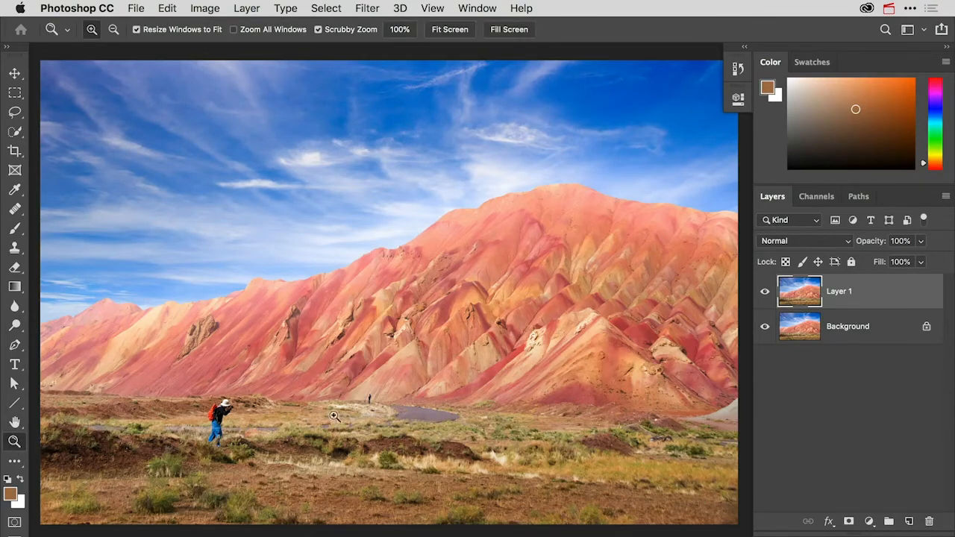
{"action": "left_click", "coordinate": [367, 402]}
{"action": "left_click", "coordinate": [369, 400]}
{"action": "left_click", "coordinate": [371, 398]}
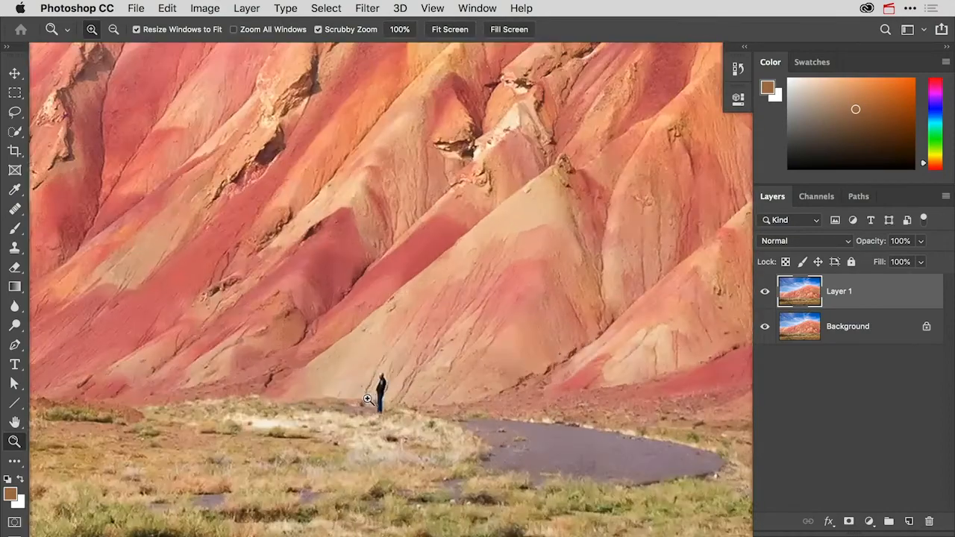
{"action": "left_click_drag", "start_coordinate": [368, 398], "coordinate": [332, 313]}
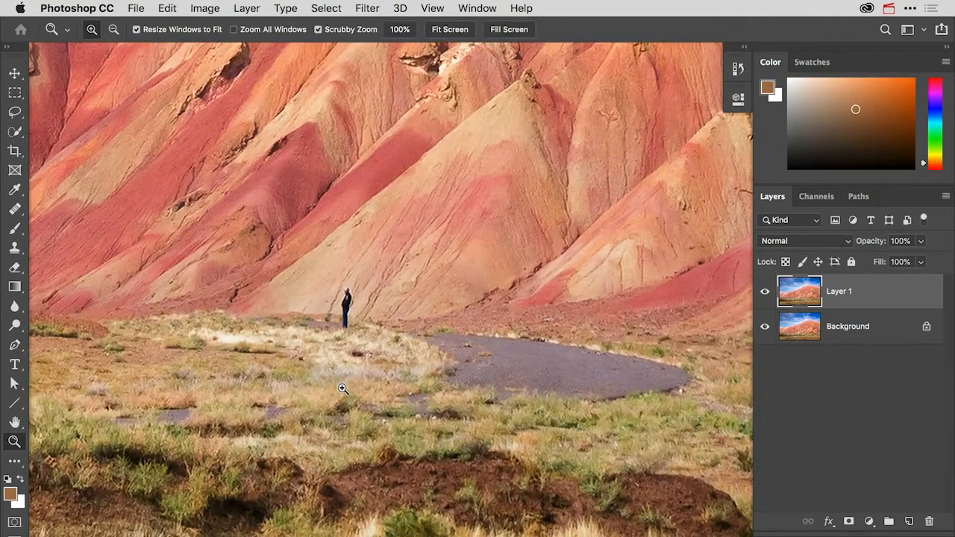
{"action": "left_click", "coordinate": [20, 212]}
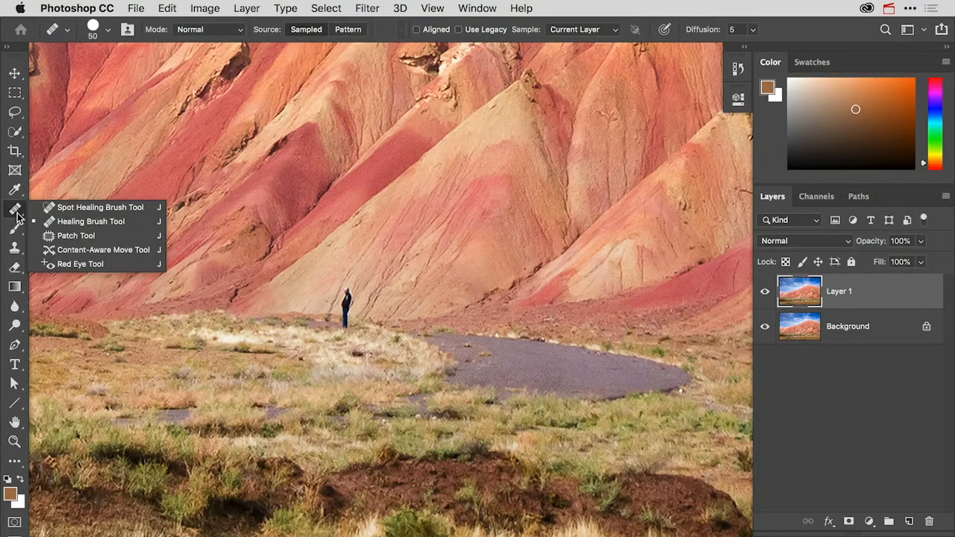
{"action": "left_click", "coordinate": [49, 222]}
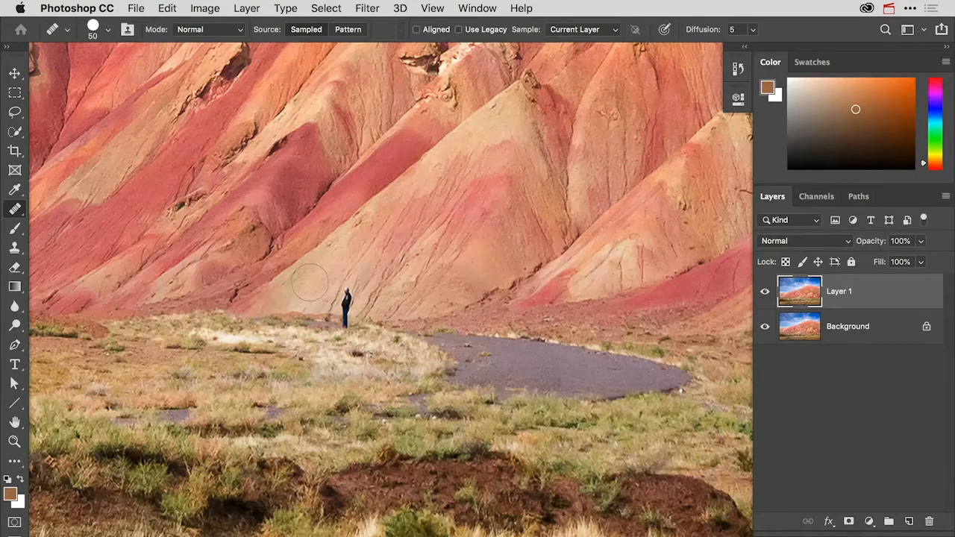
Paint out the distant figure at the foot of the mountain with the Healing Brush at size 30
{"action": "key", "text": "bracketleft"}
{"action": "key", "text": "bracketleft"}
{"action": "key", "text": "bracketleft"}
{"action": "key", "text": "bracketleft"}
{"action": "mouse_move", "coordinate": [336, 321]}
{"action": "left_mouse_down"}
{"action": "mouse_move", "coordinate": [353, 328]}
{"action": "mouse_move", "coordinate": [343, 320]}
{"action": "mouse_move", "coordinate": [347, 289]}
{"action": "mouse_move", "coordinate": [362, 305]}
{"action": "left_mouse_up"}
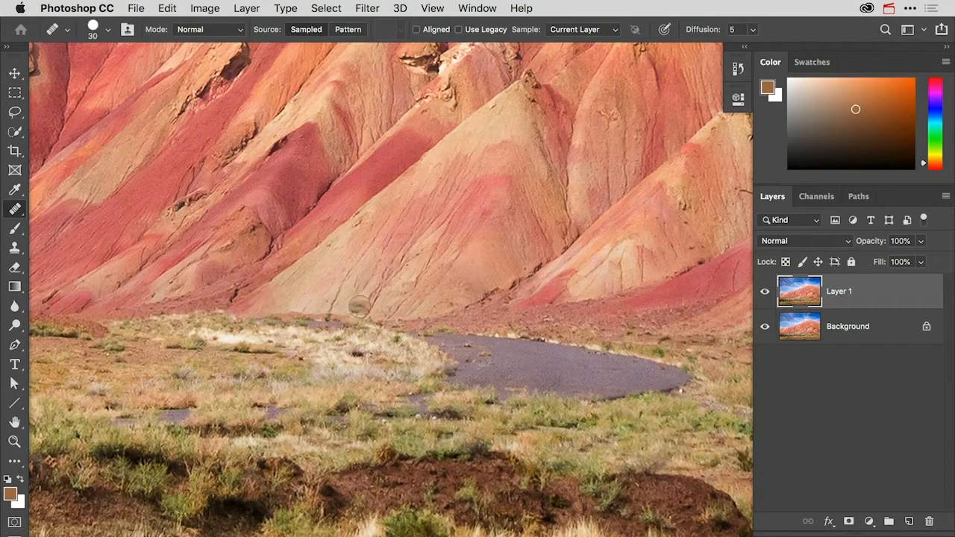
Clean up the leftover smudge where the distant figure stood, using the Healing Brush at size 20
{"action": "key", "text": "bracketleft"}
{"action": "key", "text": "bracketleft"}
{"action": "left_click_drag", "start_coordinate": [343, 312], "coordinate": [349, 314]}
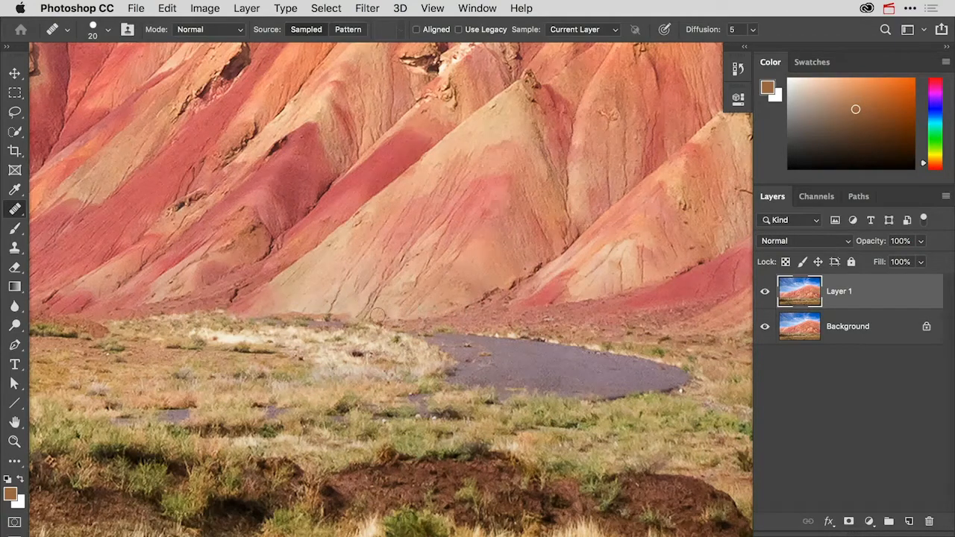
Paint over the photographer with the orange backpack using the Healing Brush at size 100, sampled from the dark road strip beside him
{"action": "left_click_drag", "start_coordinate": [249, 360], "coordinate": [402, 318]}
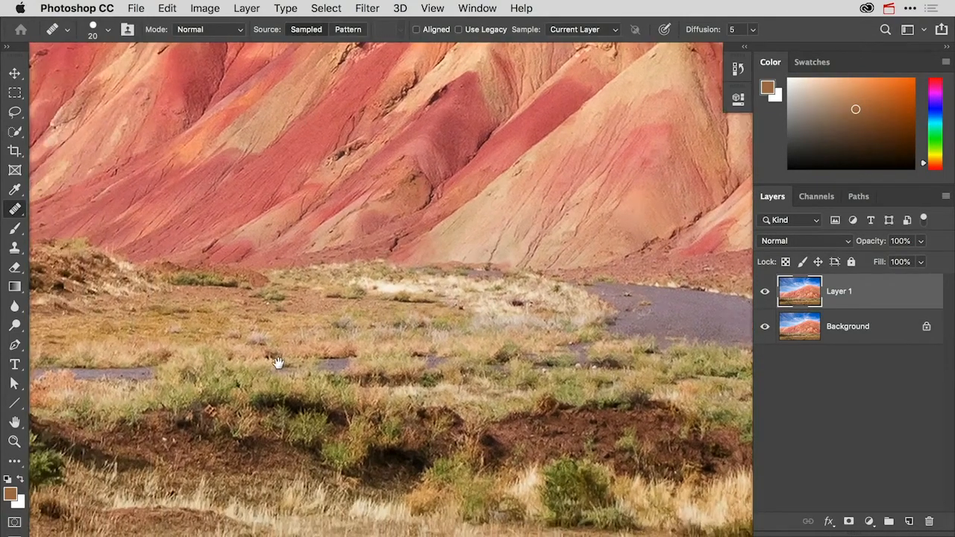
{"action": "left_click_drag", "start_coordinate": [279, 362], "coordinate": [396, 335]}
{"action": "mouse_move", "coordinate": [294, 366]}
{"action": "left_mouse_down"}
{"action": "mouse_move", "coordinate": [399, 351]}
{"action": "mouse_move", "coordinate": [439, 356]}
{"action": "mouse_move", "coordinate": [441, 347]}
{"action": "left_mouse_up"}
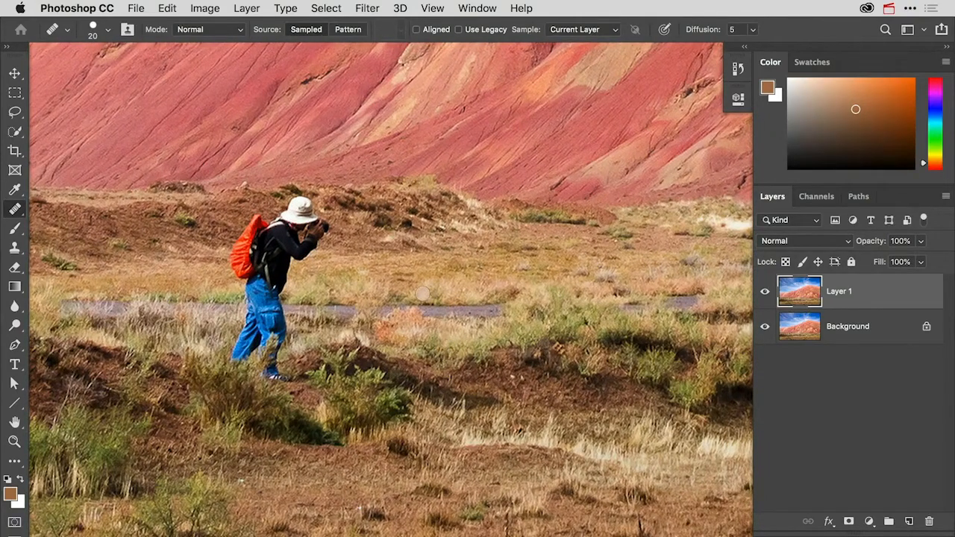
{"action": "key", "text": "bracketright"}
{"action": "key", "text": "bracketright"}
{"action": "key", "text": "bracketright"}
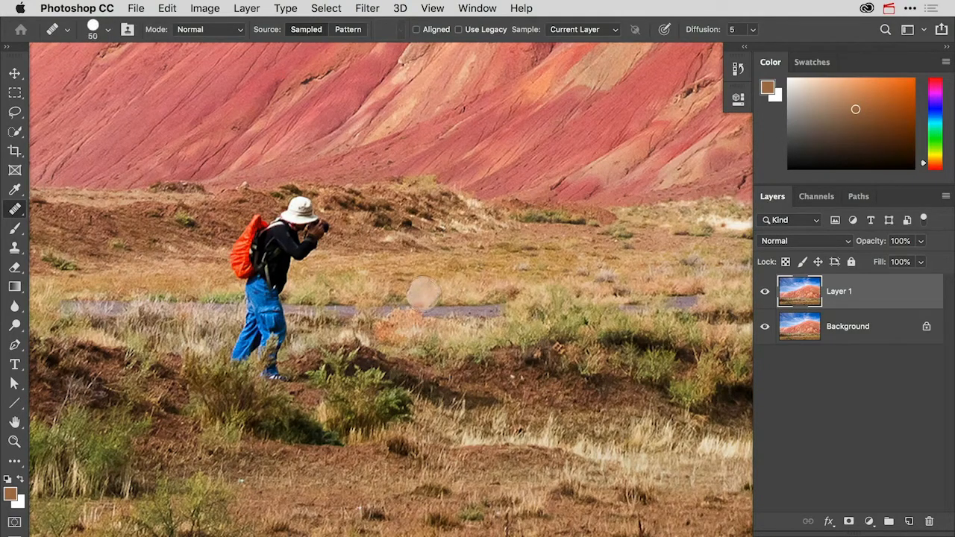
{"action": "key", "text": "bracketright"}
{"action": "key", "text": "bracketright"}
{"action": "key", "text": "bracketright"}
{"action": "key", "text": "bracketright"}
{"action": "key", "text": "bracketright"}
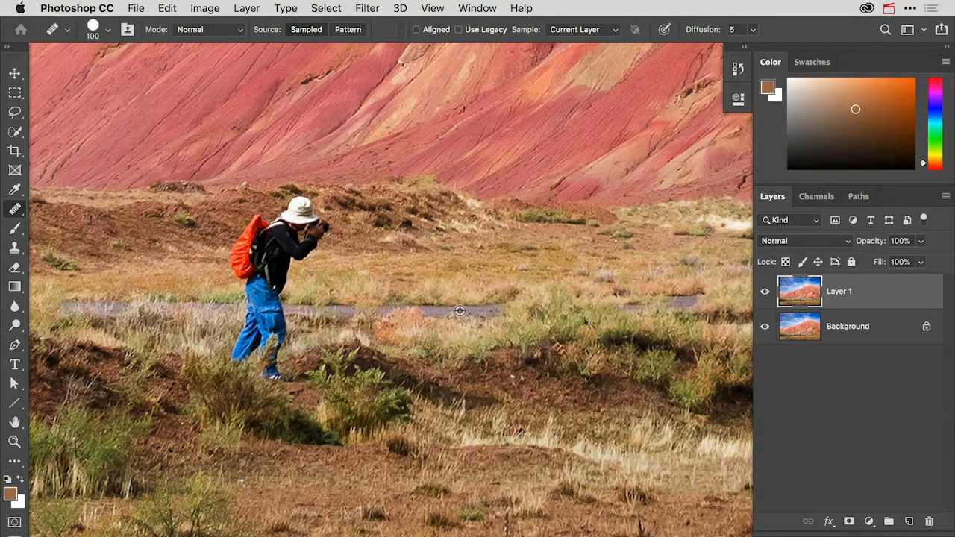
{"action": "left_click", "coordinate": [458, 310], "text": "alt"}
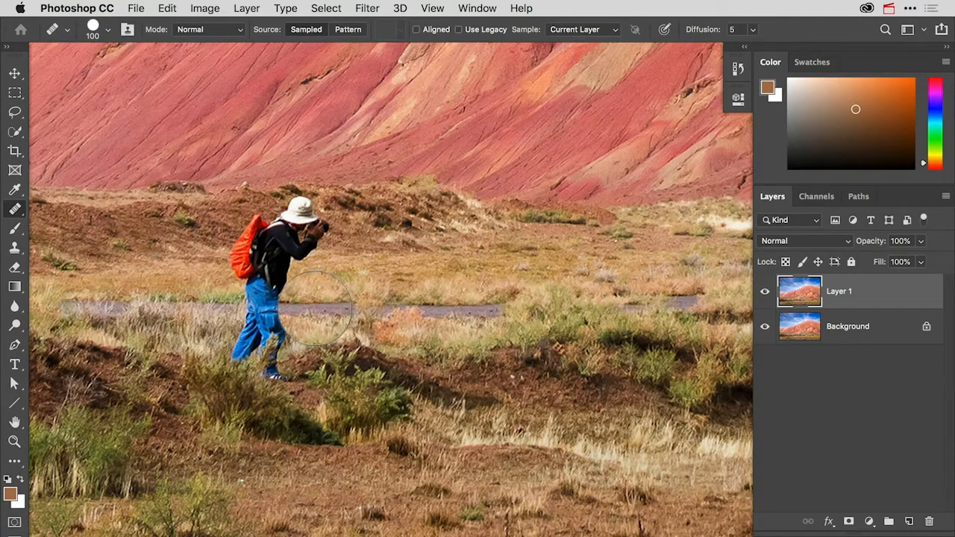
{"action": "mouse_move", "coordinate": [313, 309]}
{"action": "left_mouse_down"}
{"action": "mouse_move", "coordinate": [263, 308]}
{"action": "mouse_move", "coordinate": [415, 308]}
{"action": "mouse_move", "coordinate": [403, 313]}
{"action": "mouse_move", "coordinate": [422, 328]}
{"action": "mouse_move", "coordinate": [400, 329]}
{"action": "mouse_move", "coordinate": [402, 338]}
{"action": "mouse_move", "coordinate": [421, 336]}
{"action": "mouse_move", "coordinate": [267, 336]}
{"action": "mouse_move", "coordinate": [267, 360]}
{"action": "left_mouse_up"}
{"action": "left_click_drag", "start_coordinate": [266, 359], "coordinate": [267, 362]}
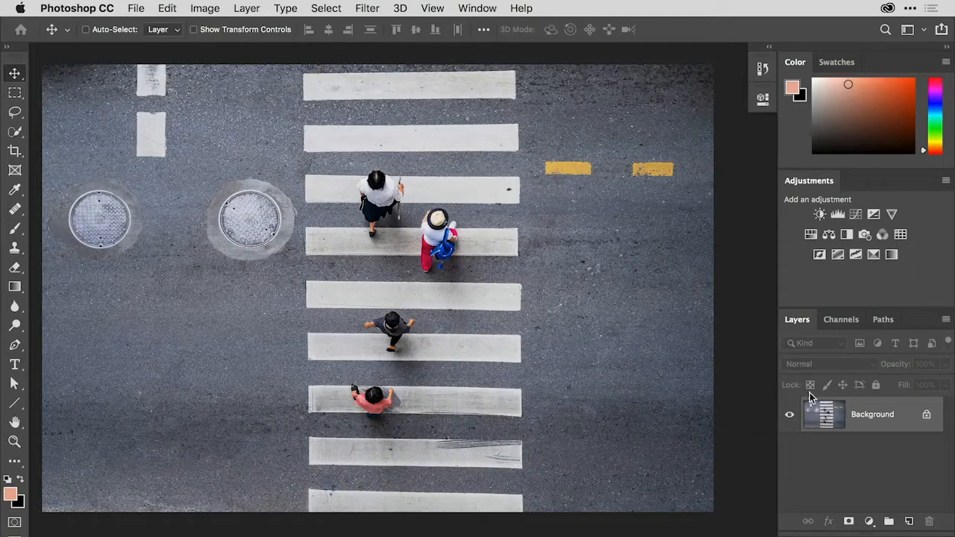
Add a new layer named Retouching above the crosswalk photo's Background and lock its position
{"action": "left_click", "coordinate": [909, 522]}
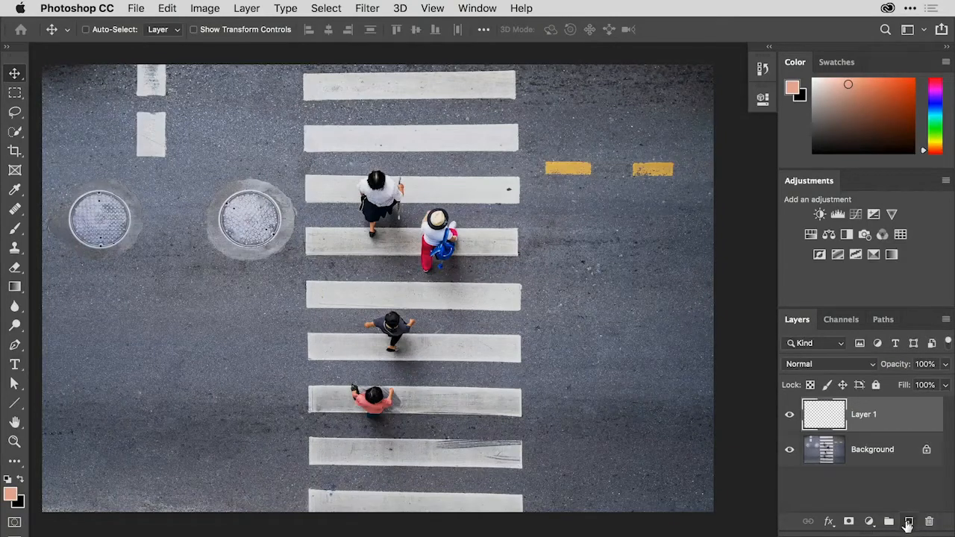
{"action": "double_click", "coordinate": [873, 416]}
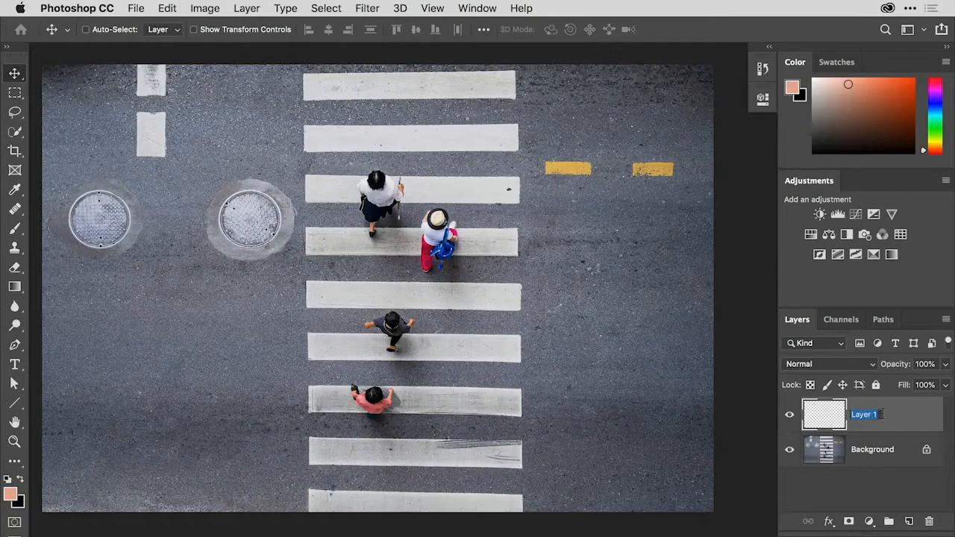
{"action": "type", "text": "Retouching"}
{"action": "key", "text": "Return"}
{"action": "left_click", "coordinate": [843, 385]}
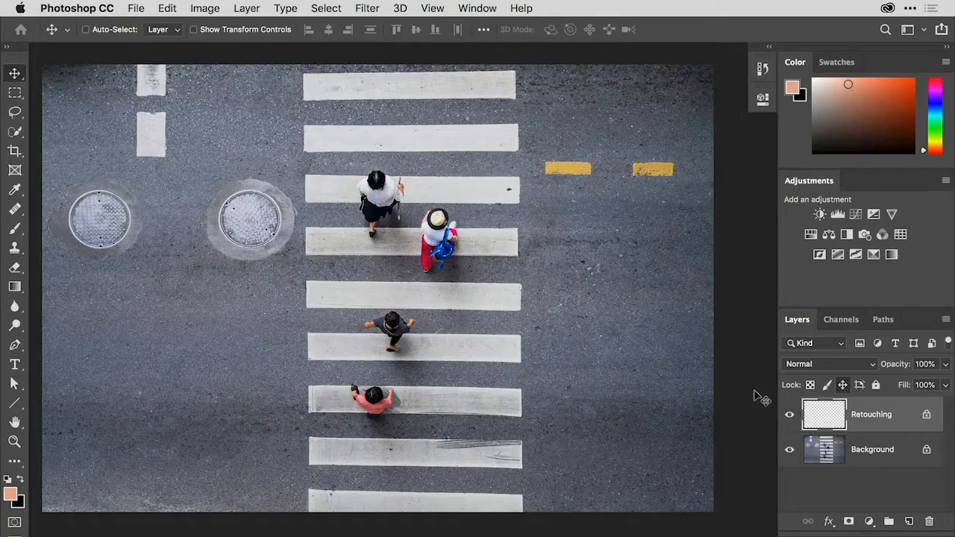
Activate the Clone Stamp tool and set it to sample Current & Below, trying Current Layer first
{"action": "left_click", "coordinate": [16, 248]}
{"action": "right_click", "coordinate": [17, 250]}
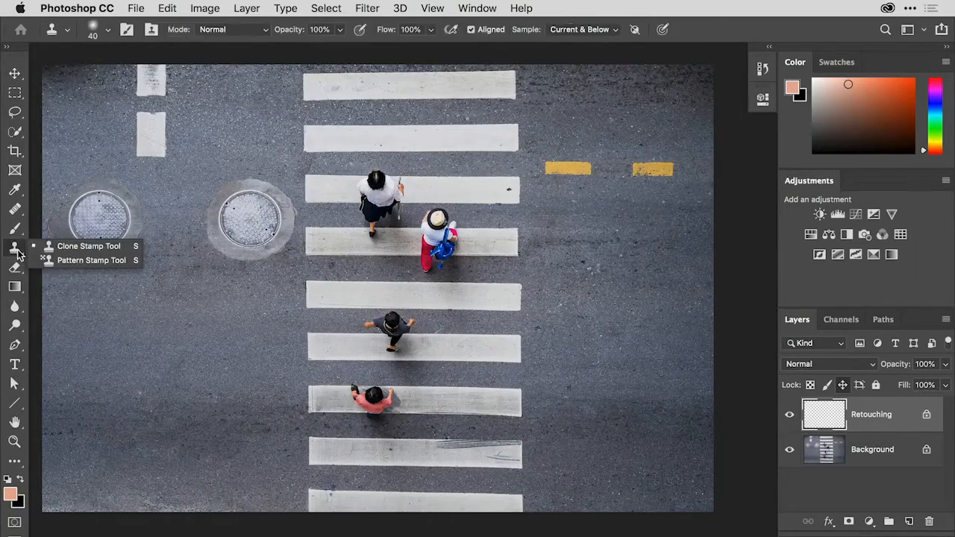
{"action": "left_click", "coordinate": [65, 251]}
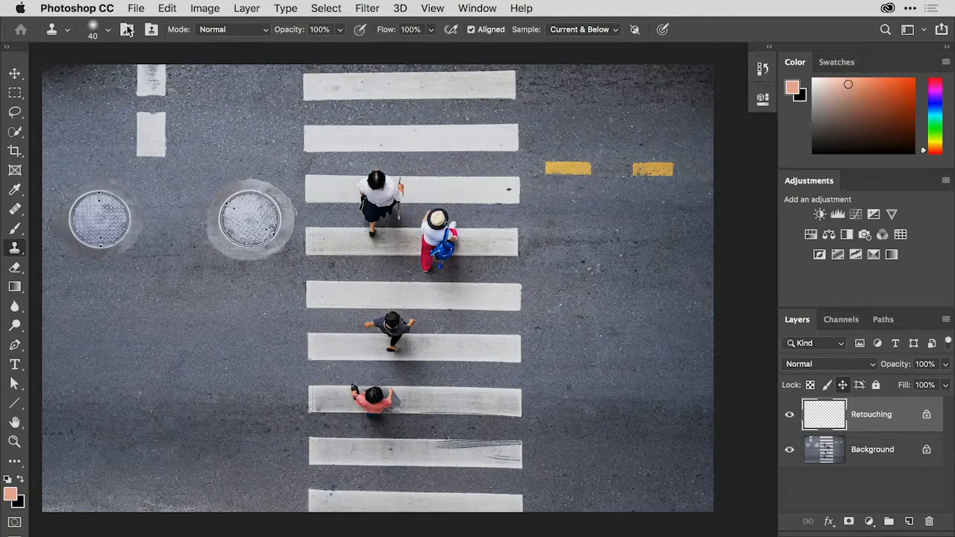
{"action": "left_click", "coordinate": [597, 30]}
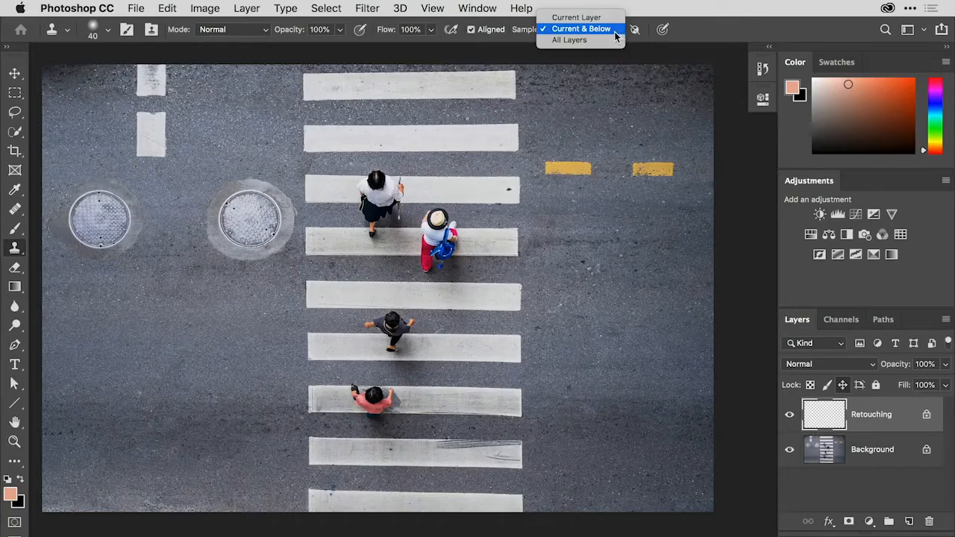
{"action": "left_click", "coordinate": [597, 17]}
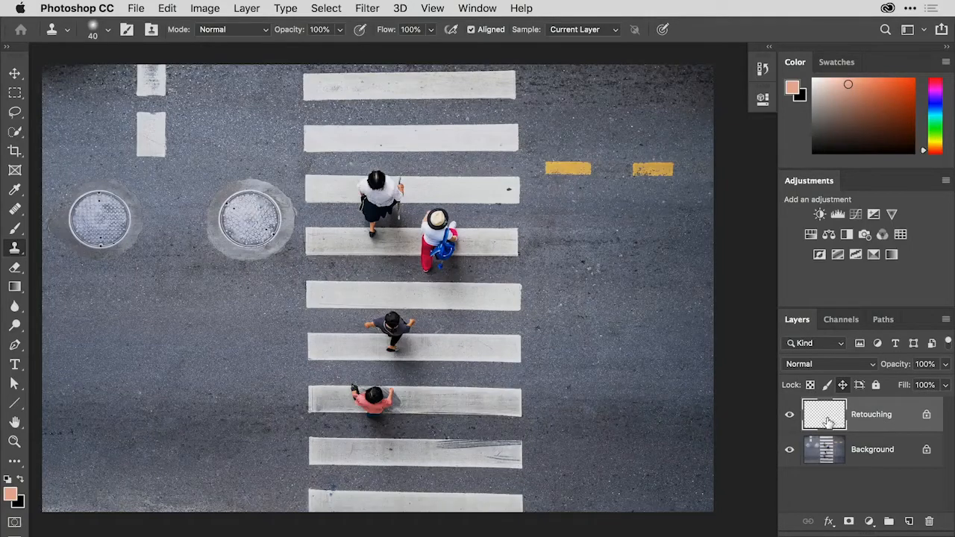
{"action": "left_click", "coordinate": [613, 35]}
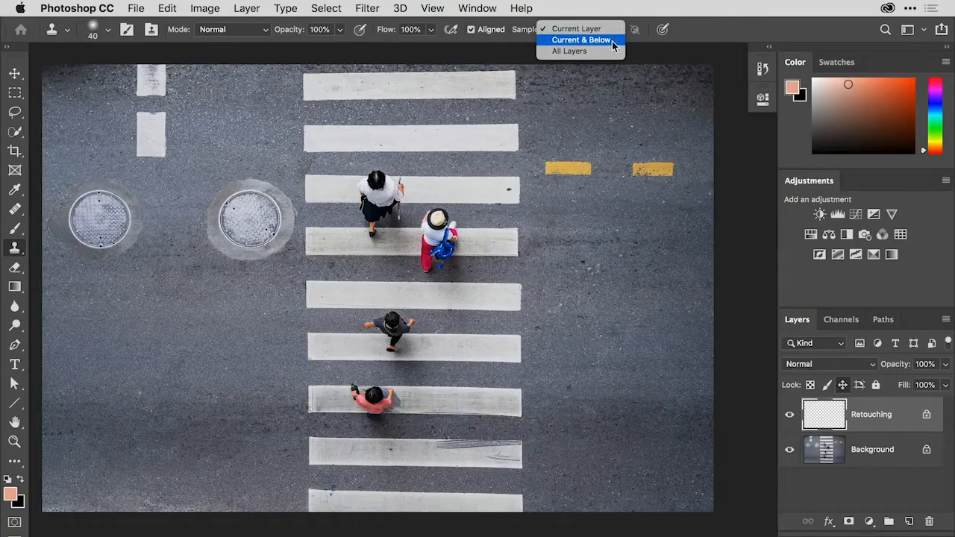
{"action": "left_click", "coordinate": [614, 41]}
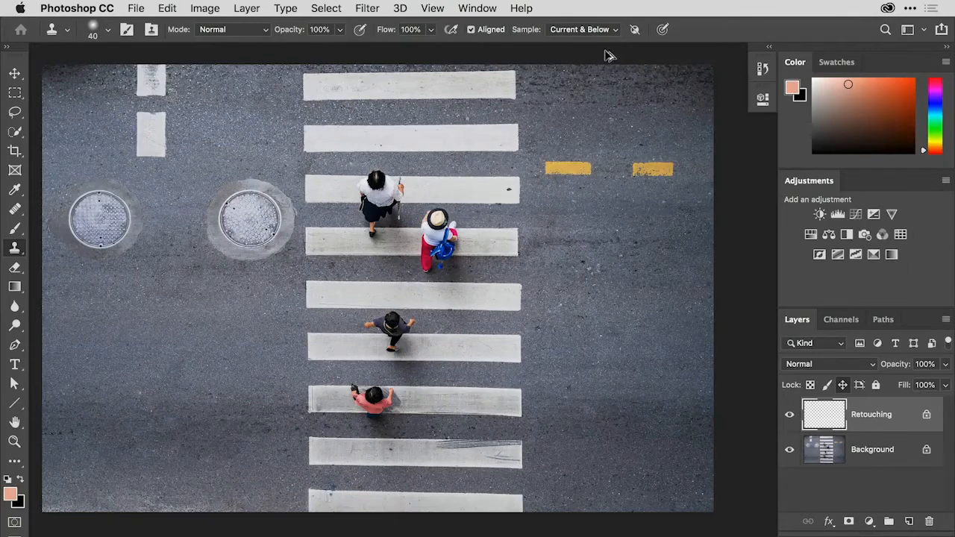
Enlarge the Clone Stamp brush for retouching around the person in the pink shirt on the crosswalk
{"action": "key", "text": "super+plus"}
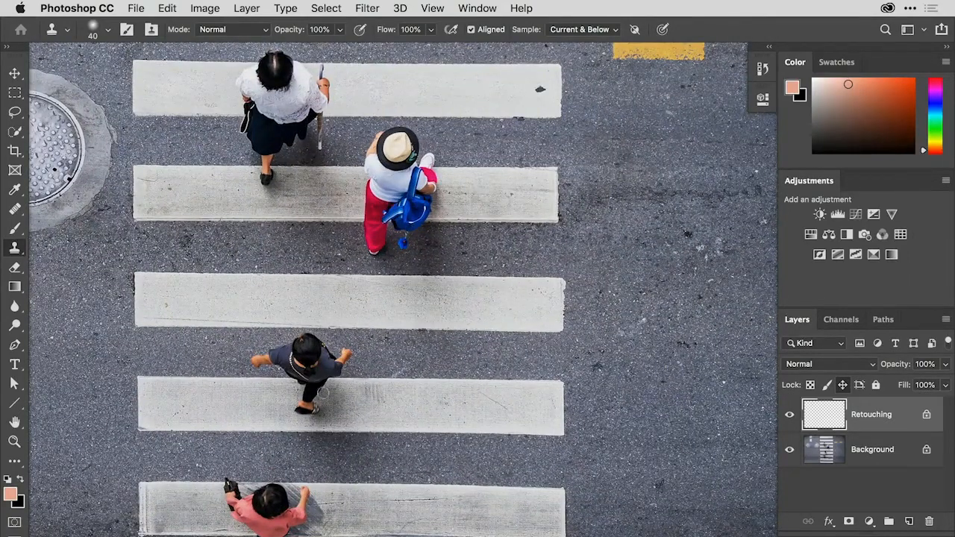
{"action": "left_click_drag", "start_coordinate": [331, 456], "coordinate": [427, 312]}
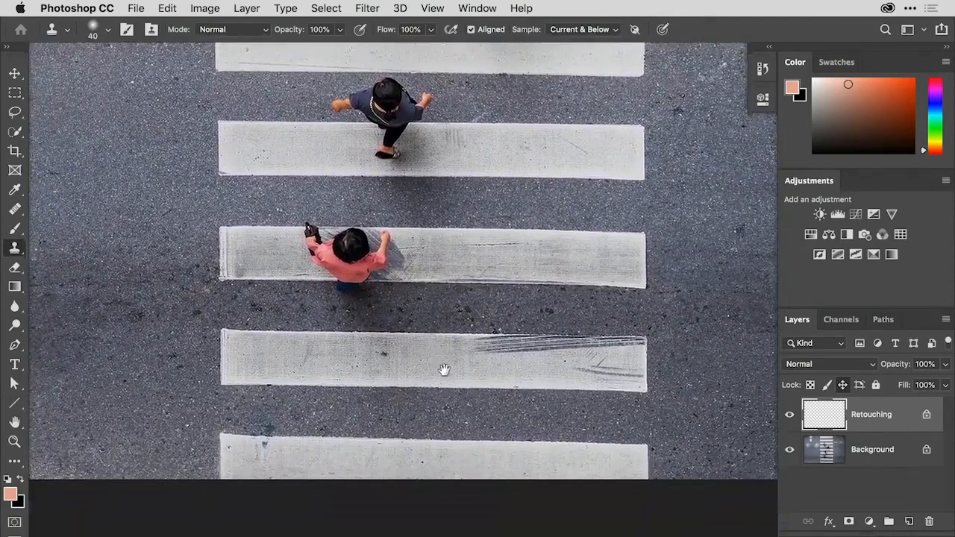
{"action": "mouse_move", "coordinate": [443, 371]}
{"action": "left_mouse_down"}
{"action": "mouse_move", "coordinate": [463, 371]}
{"action": "mouse_move", "coordinate": [449, 376]}
{"action": "left_mouse_up"}
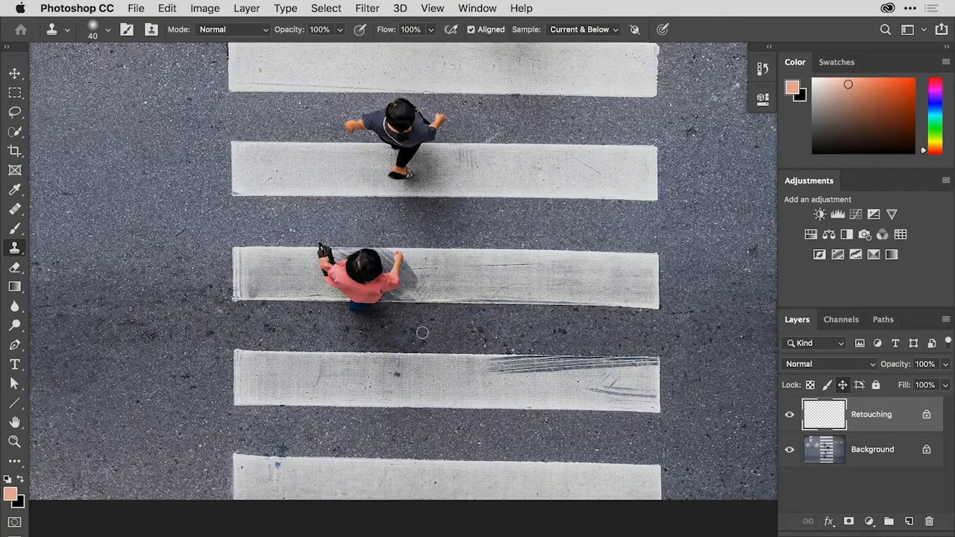
{"action": "key", "text": "bracketright"}
{"action": "key", "text": "bracketright"}
{"action": "key", "text": "bracketright"}
{"action": "key", "text": "bracketright"}
{"action": "key", "text": "bracketright"}
{"action": "key", "text": "bracketright"}
{"action": "key", "text": "bracketright"}
{"action": "key", "text": "bracketright"}
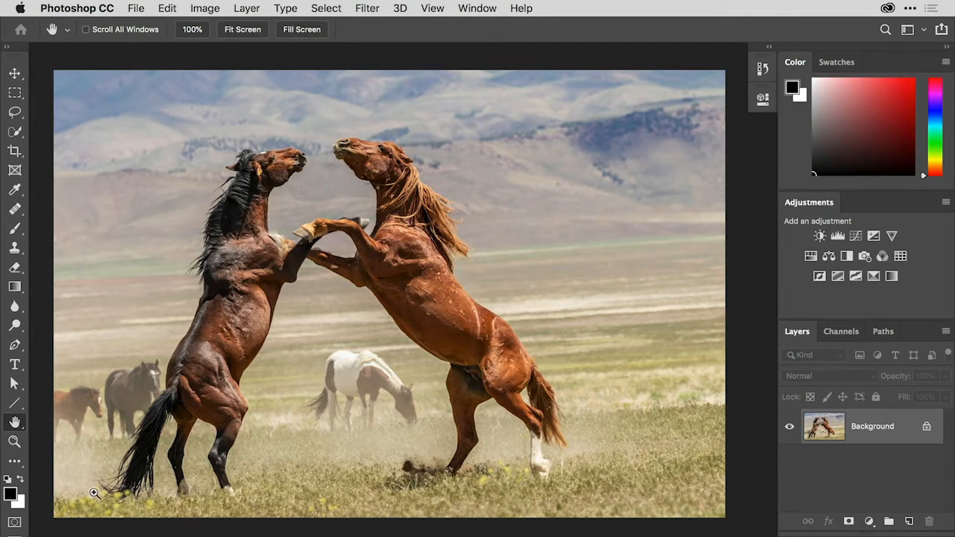
Duplicate the horse photo's Background layer and outline the grazing brown-and-white horse with the Patch tool
{"action": "key", "text": "super+j"}
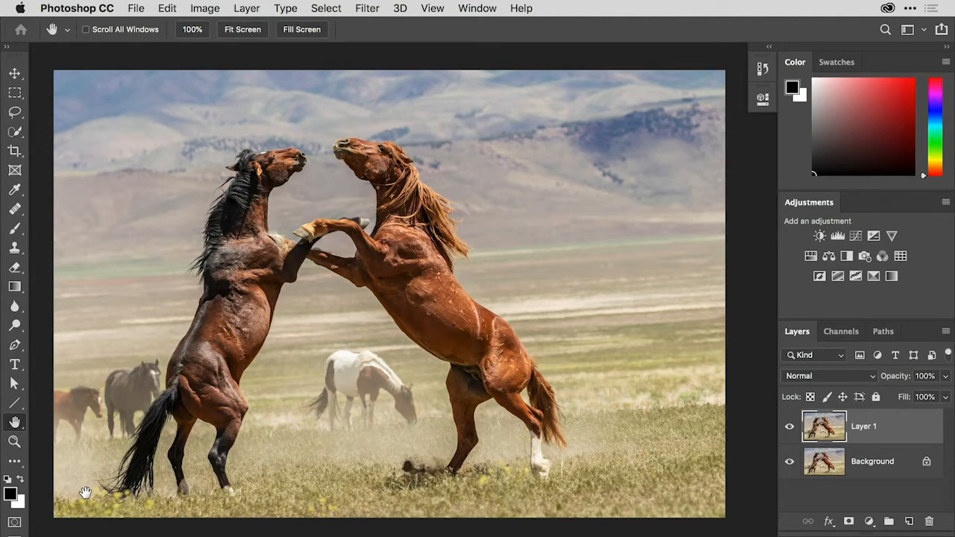
{"action": "left_click", "coordinate": [20, 212]}
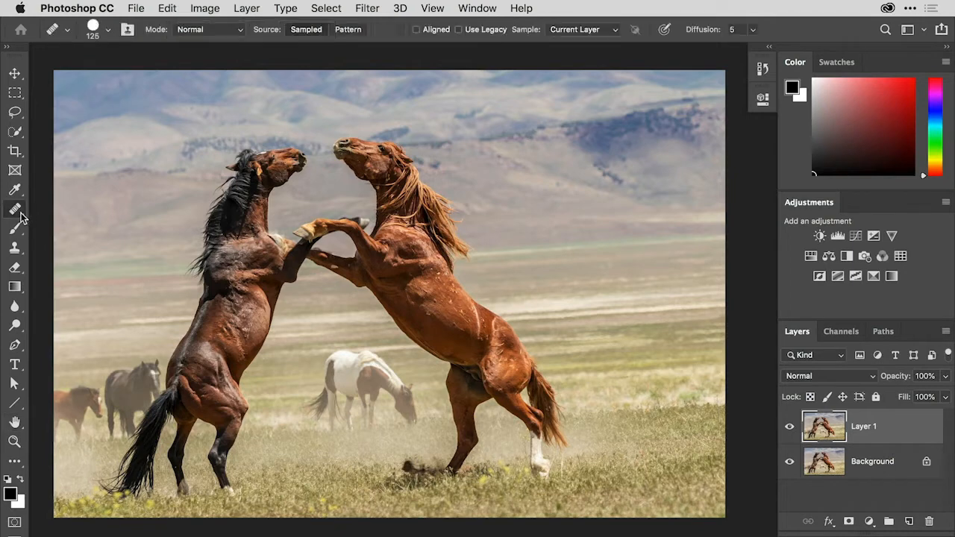
{"action": "left_click", "coordinate": [20, 213]}
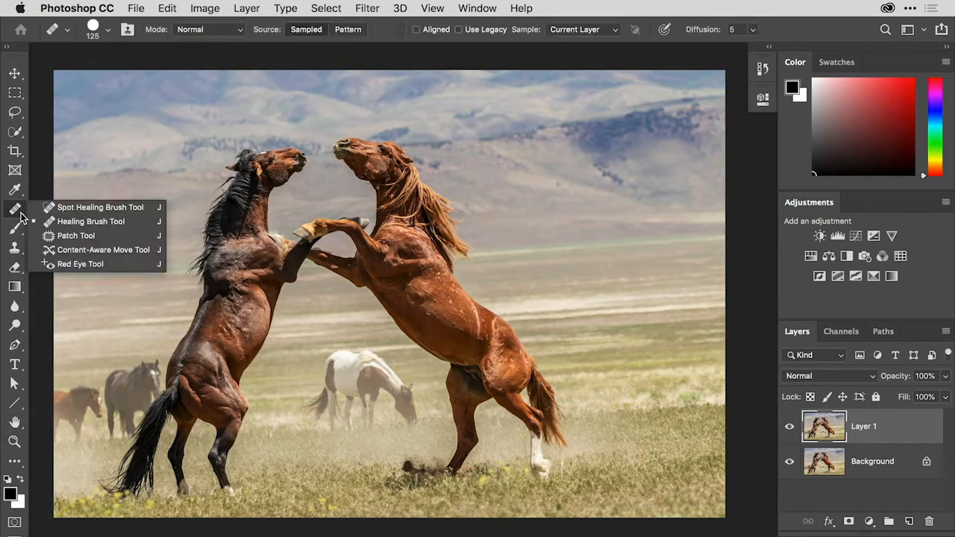
{"action": "left_click", "coordinate": [104, 241]}
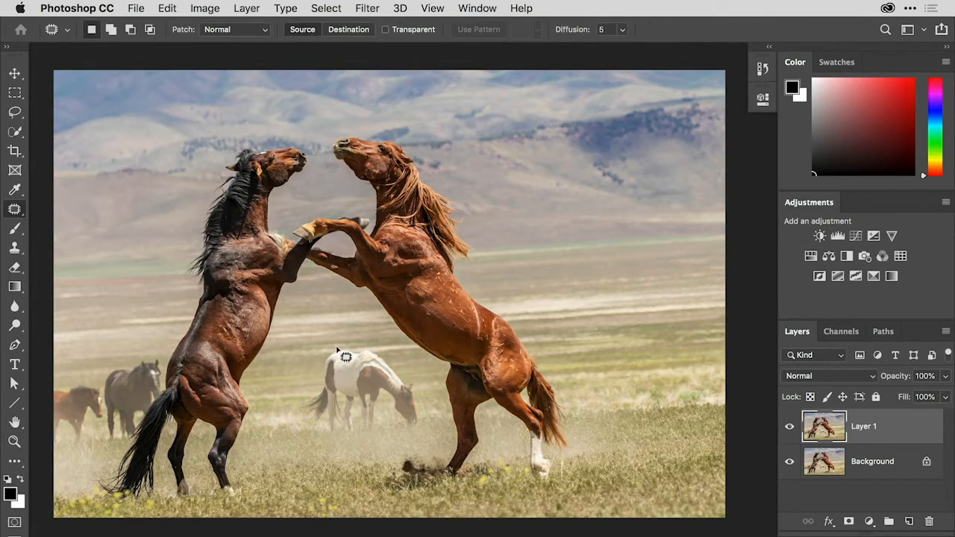
{"action": "mouse_move", "coordinate": [340, 348]}
{"action": "left_mouse_down"}
{"action": "mouse_move", "coordinate": [303, 404]}
{"action": "mouse_move", "coordinate": [312, 432]}
{"action": "mouse_move", "coordinate": [346, 442]}
{"action": "mouse_move", "coordinate": [387, 423]}
{"action": "mouse_move", "coordinate": [409, 432]}
{"action": "mouse_move", "coordinate": [426, 412]}
{"action": "mouse_move", "coordinate": [422, 392]}
{"action": "mouse_move", "coordinate": [394, 362]}
{"action": "mouse_move", "coordinate": [338, 346]}
{"action": "left_mouse_up"}
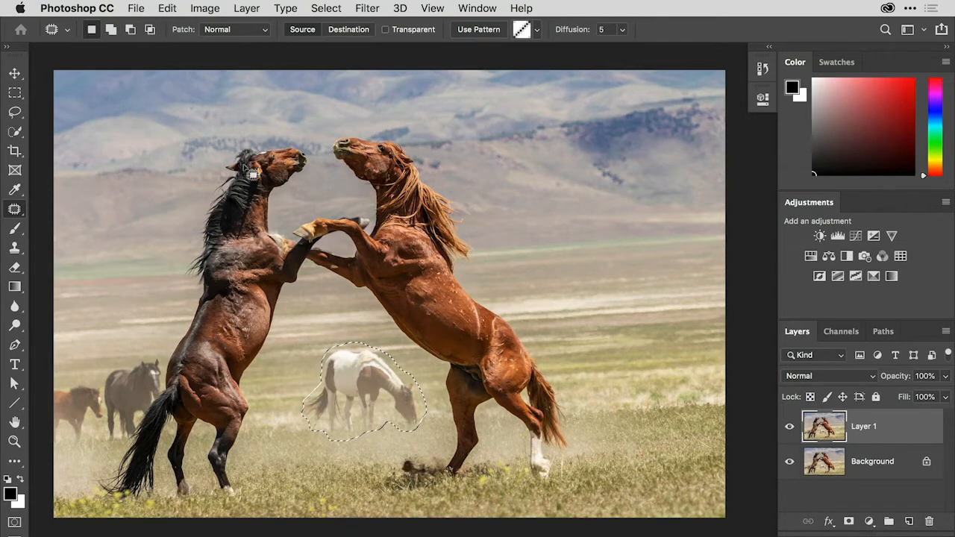
Try to copy the outlined horse onto the open grass behind the rearing chestnut horse with a Normal patch set to Destination, and deselect it
{"action": "left_click", "coordinate": [264, 31]}
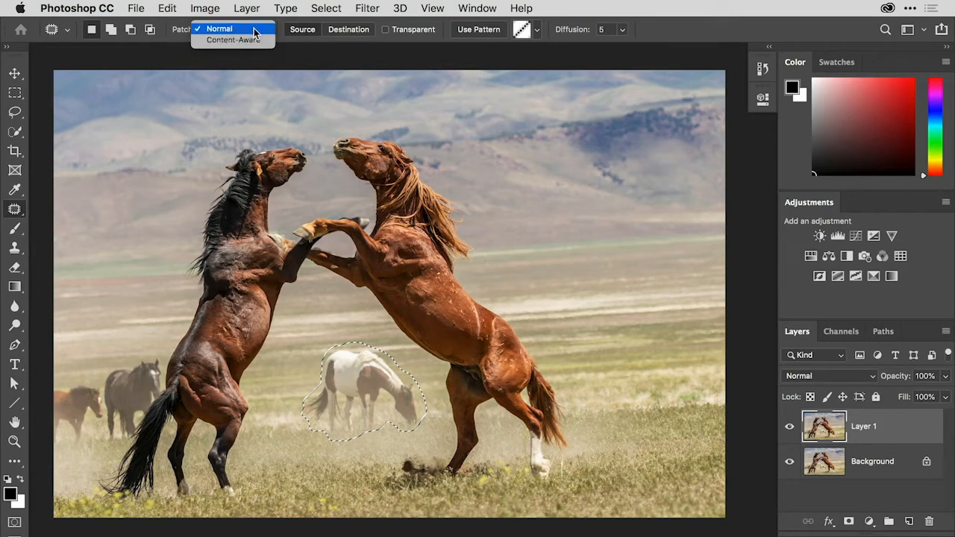
{"action": "left_click", "coordinate": [251, 32]}
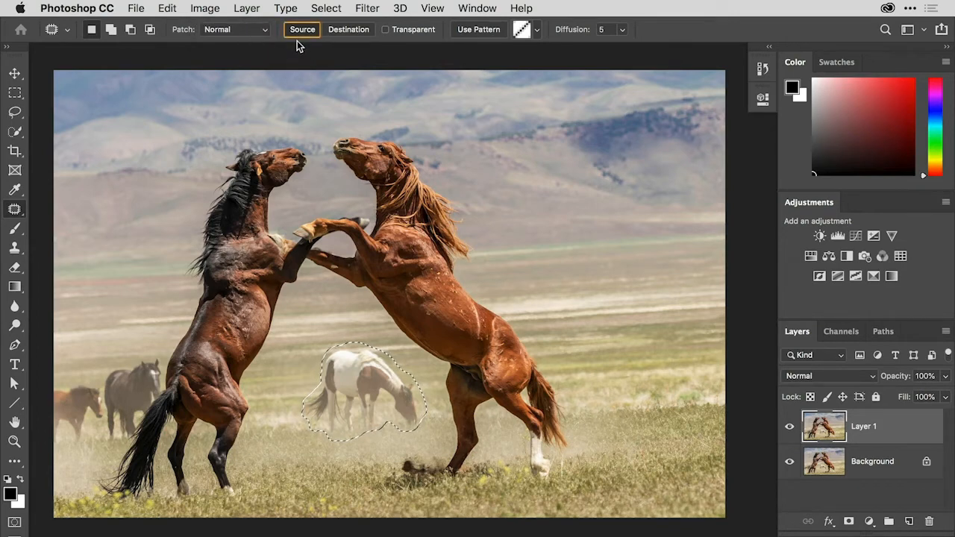
{"action": "left_click", "coordinate": [343, 35]}
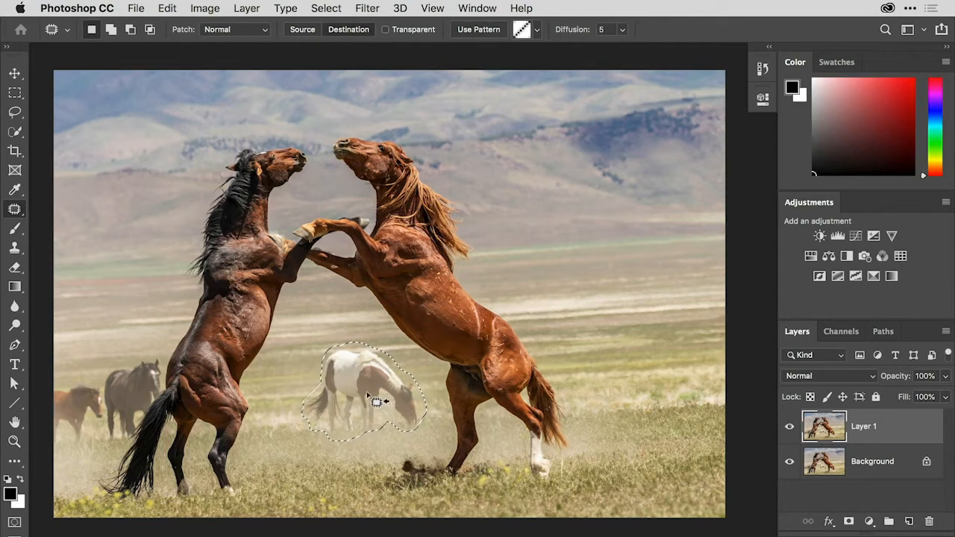
{"action": "left_click_drag", "start_coordinate": [361, 401], "coordinate": [633, 376]}
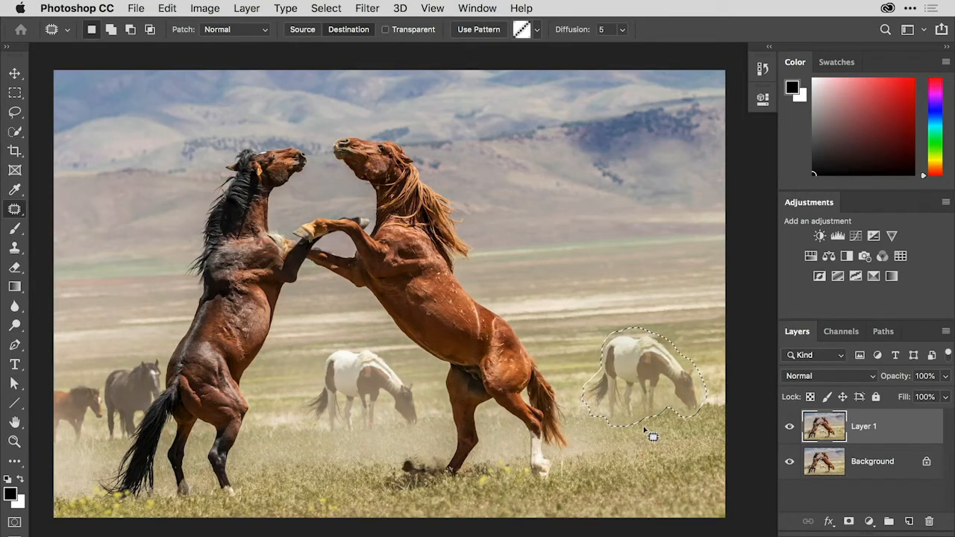
{"action": "key", "text": "super+d"}
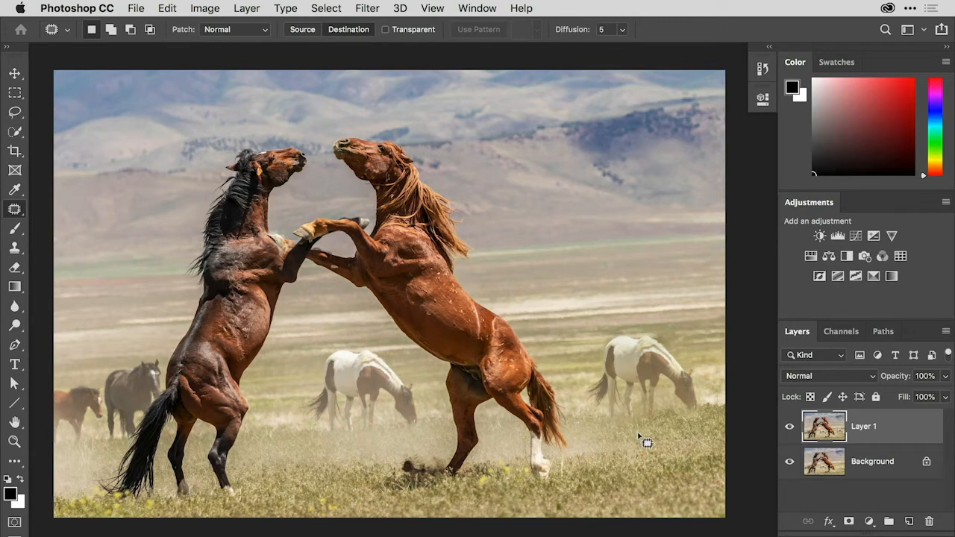
Undo the deselection and horse copy, and patch over the outlined horse in Source mode using the open grass behind the chestnut horse
{"action": "key", "text": "super+z"}
{"action": "key", "text": "super+z"}
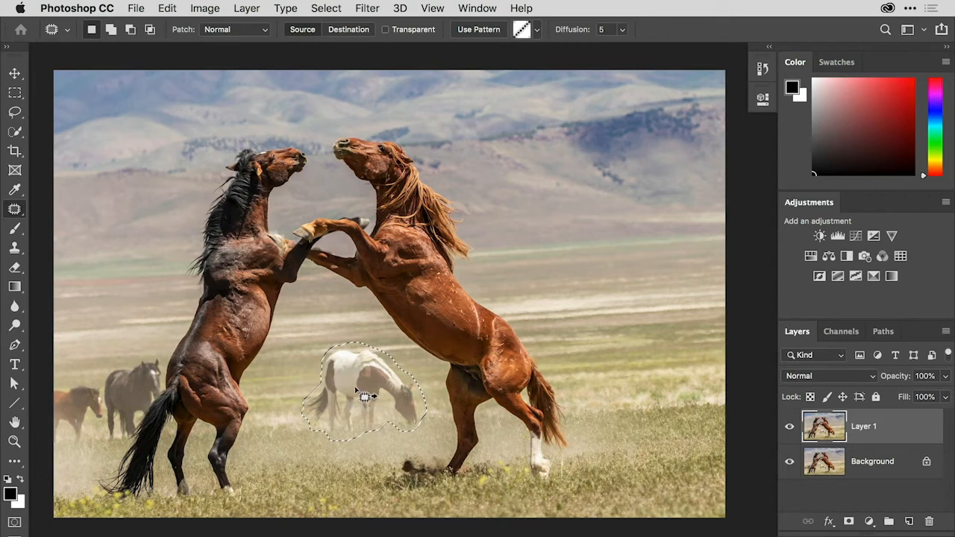
{"action": "left_click_drag", "start_coordinate": [365, 396], "coordinate": [633, 368]}
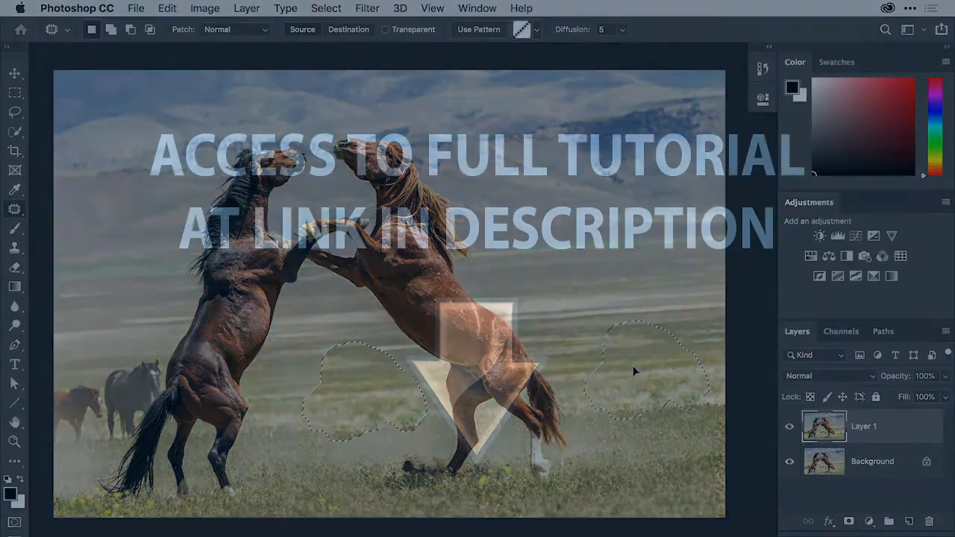